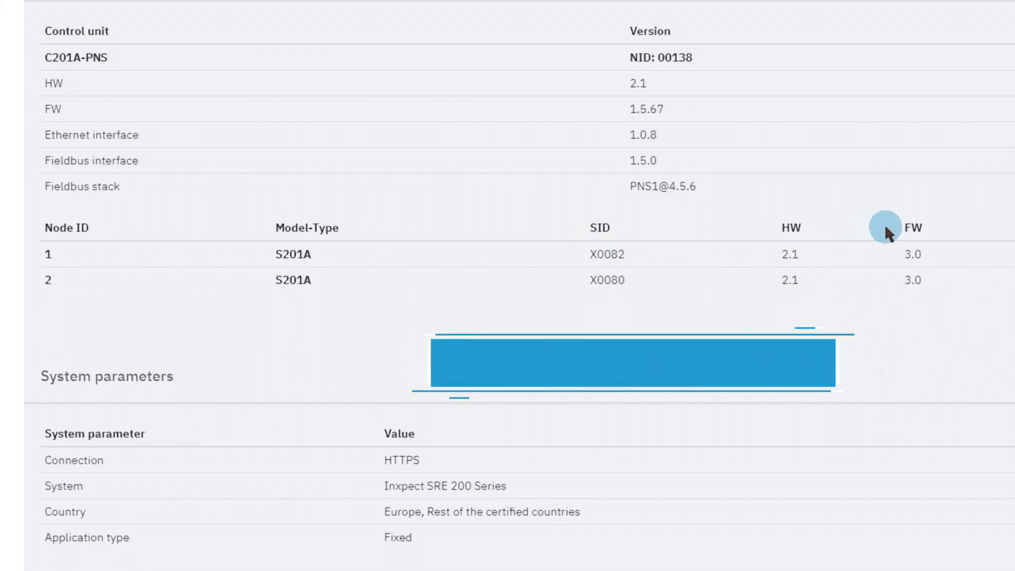
- Review the control unit, sensor and system parameters in the General settings, and back up the current system configuration
{"action": "scroll", "coordinate": [905, 243], "scroll_direction": "down", "scroll_amount": 1}
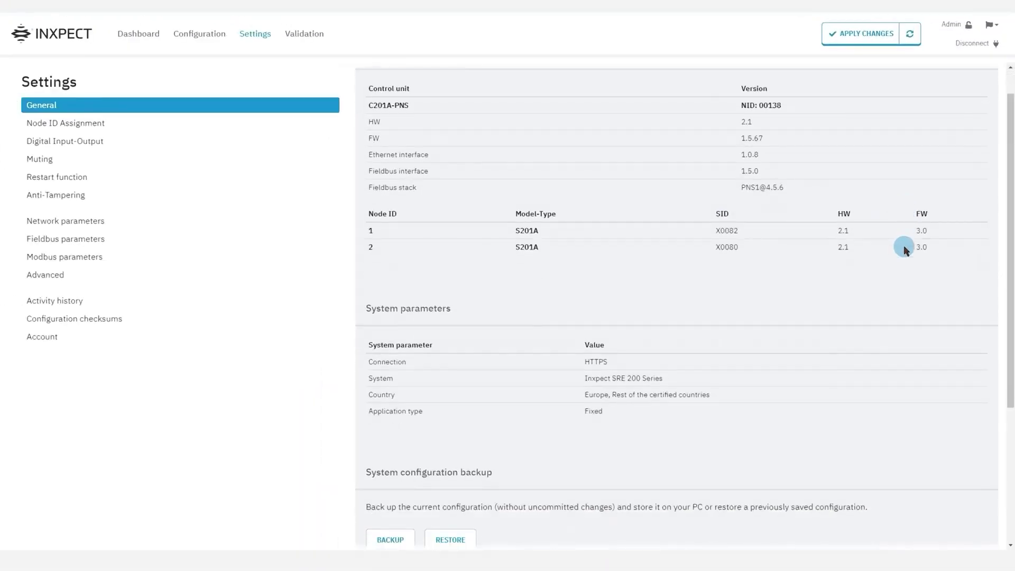
{"action": "scroll", "coordinate": [905, 248], "scroll_direction": "down", "scroll_amount": 1}
{"action": "scroll", "coordinate": [905, 248], "scroll_direction": "down", "scroll_amount": 1}
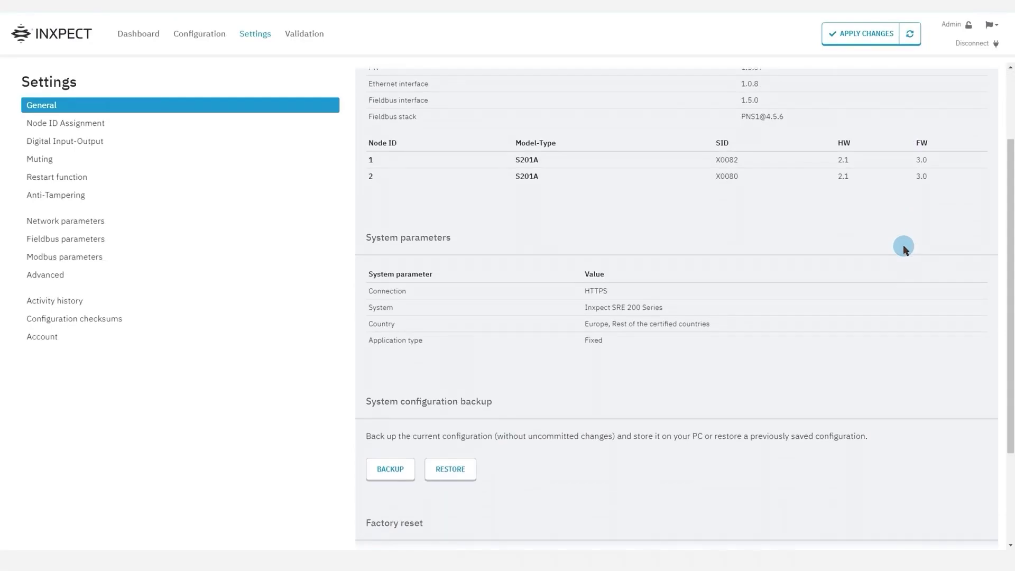
{"action": "scroll", "coordinate": [903, 246], "scroll_direction": "down", "scroll_amount": 3}
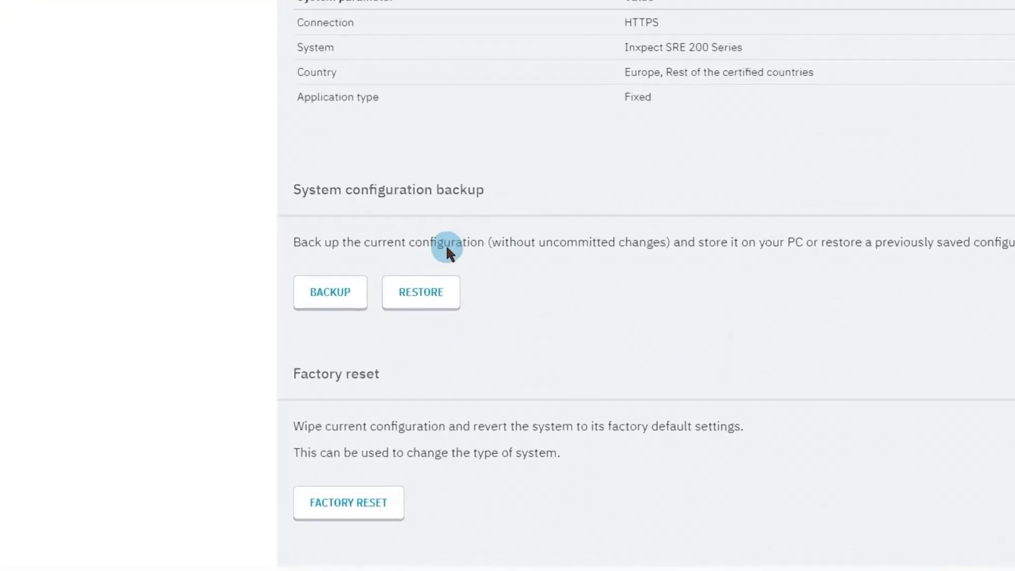
{"action": "left_click", "coordinate": [359, 283]}
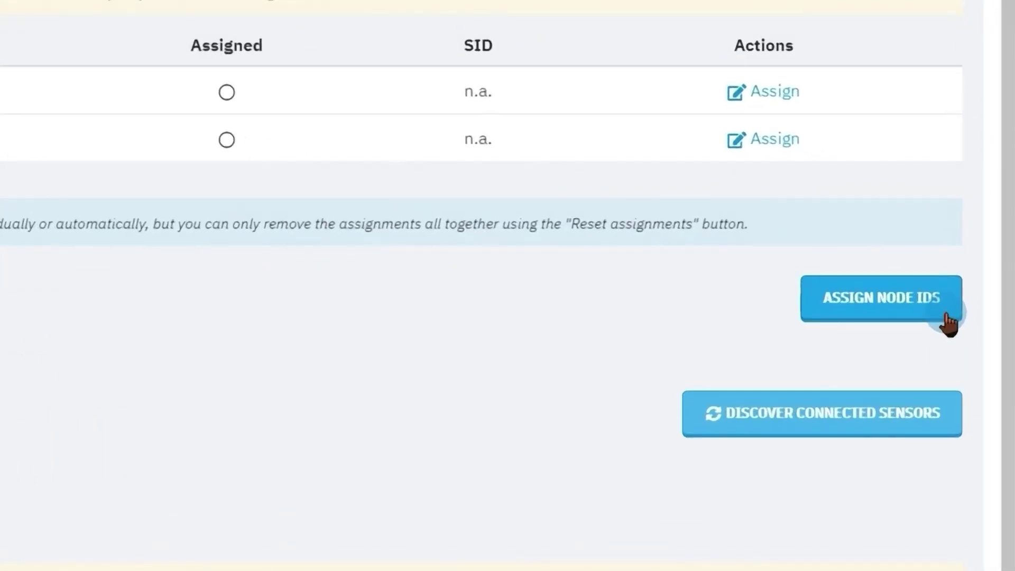
- Assign node IDs to all unassigned sensors using the automatic mode
{"action": "left_click", "coordinate": [949, 320]}
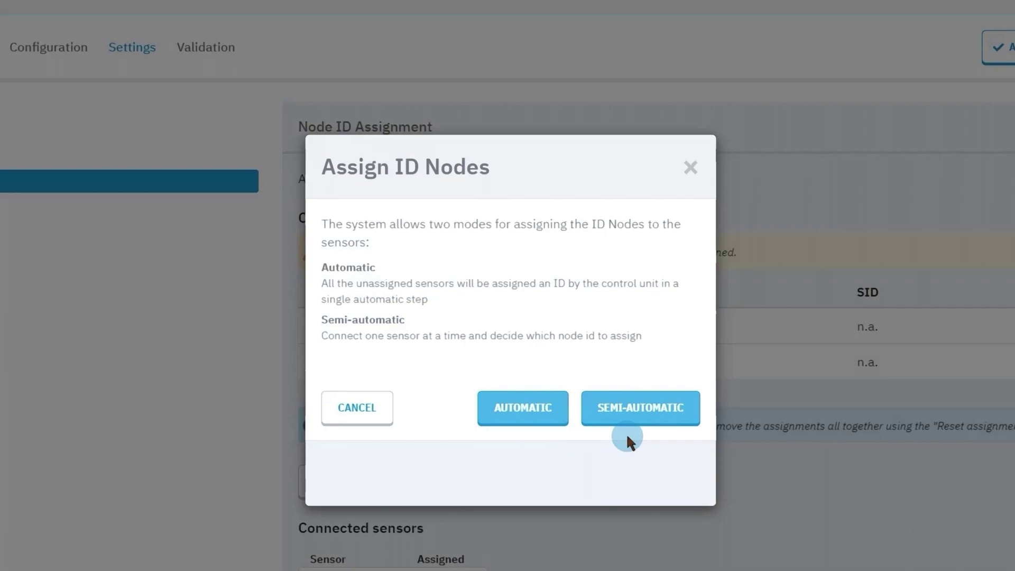
{"action": "left_click", "coordinate": [539, 413]}
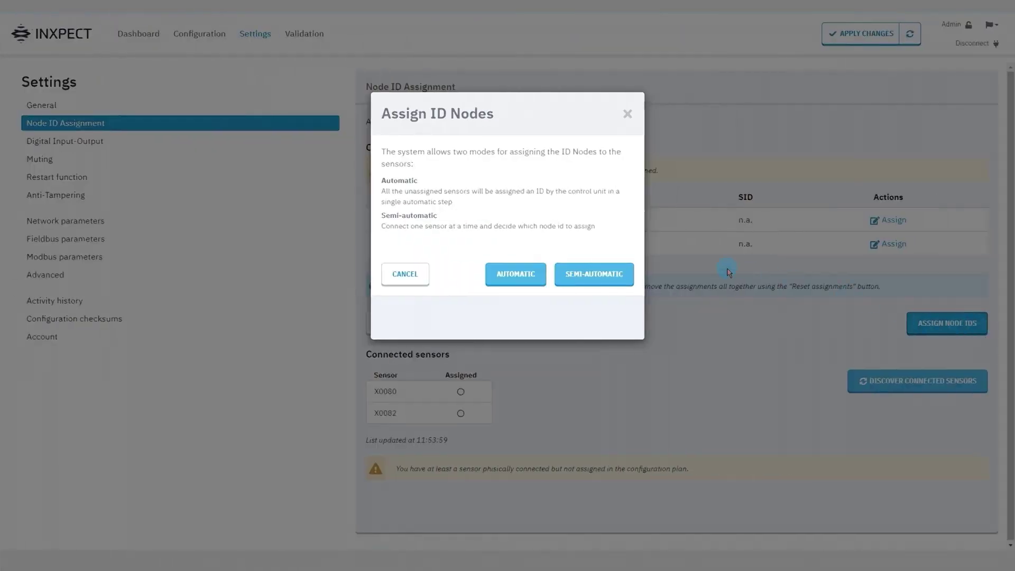
- Start the semi-automatic node ID assignment and assign ID node #1 to the first connected sensor
{"action": "left_click", "coordinate": [624, 281]}
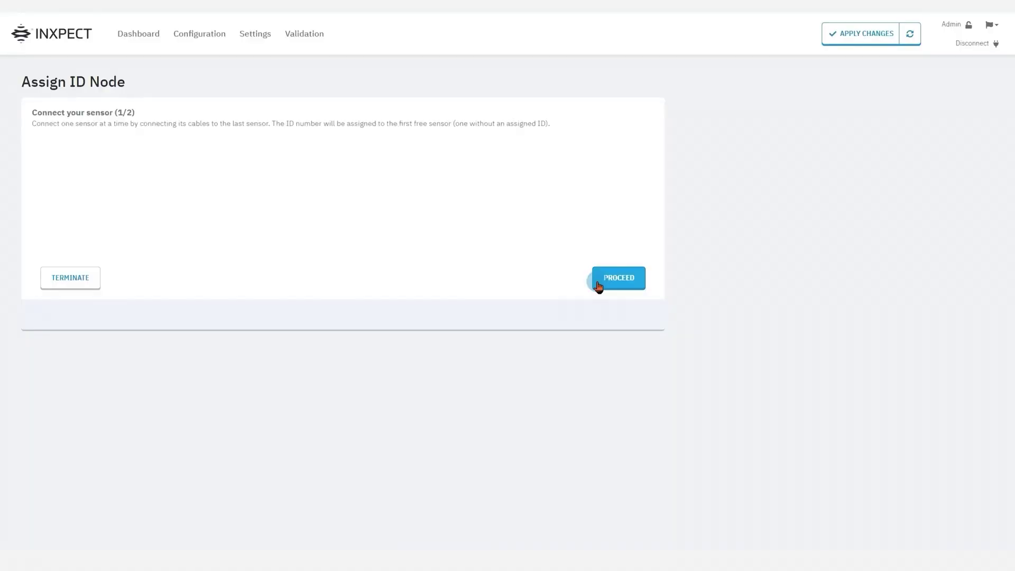
{"action": "left_click", "coordinate": [598, 285]}
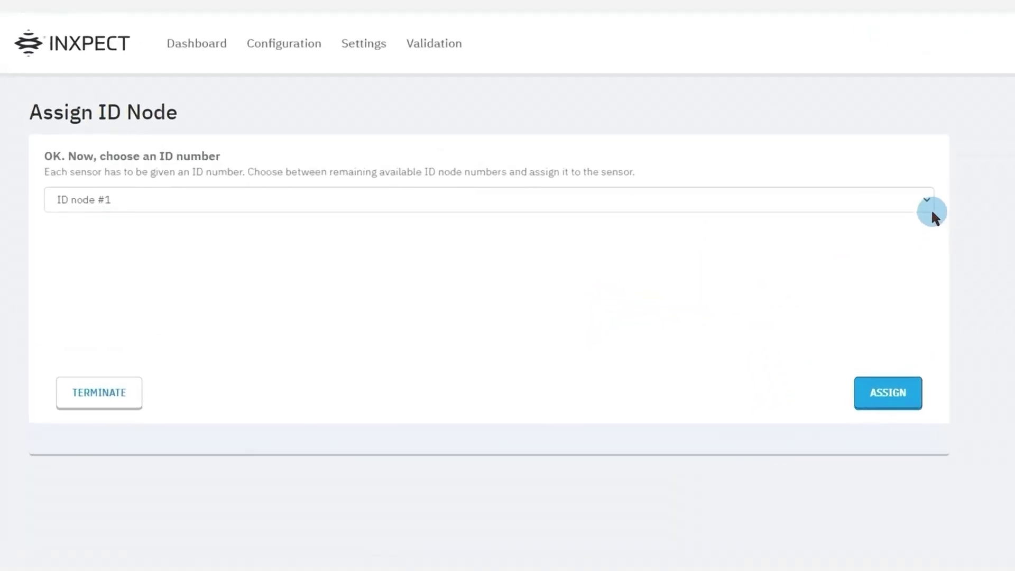
{"action": "left_click", "coordinate": [928, 201]}
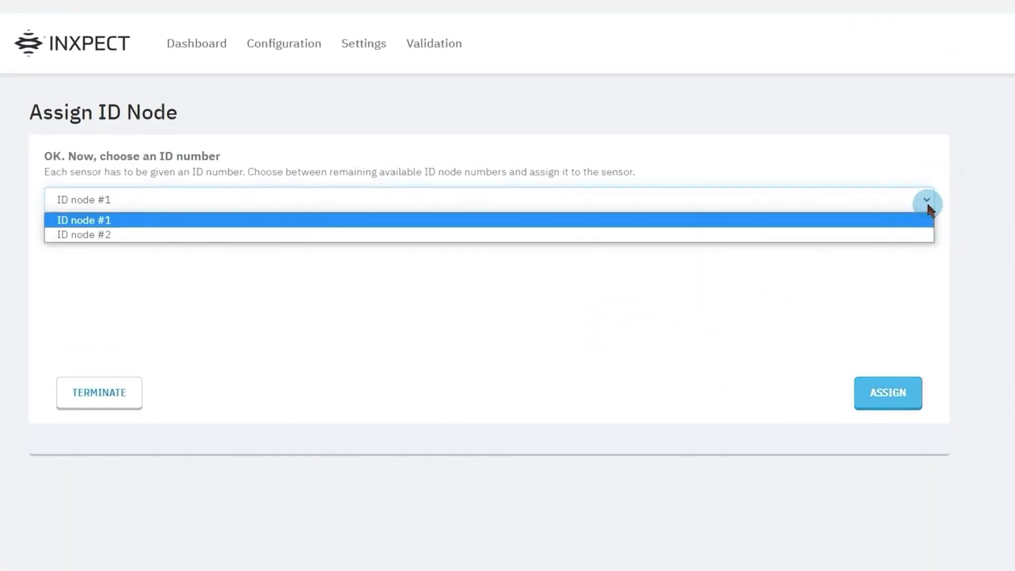
{"action": "left_click", "coordinate": [908, 220]}
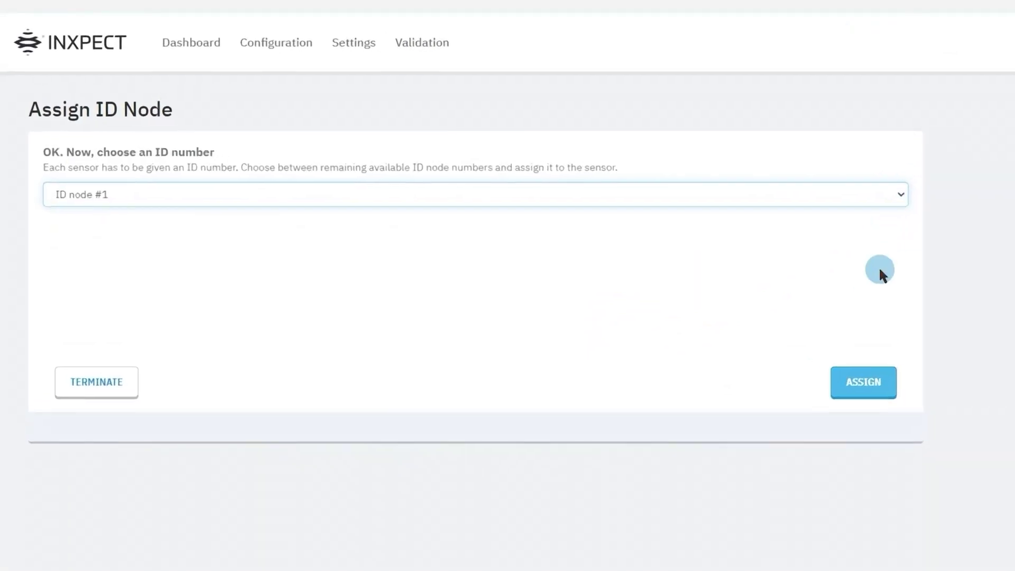
{"action": "left_click", "coordinate": [645, 285]}
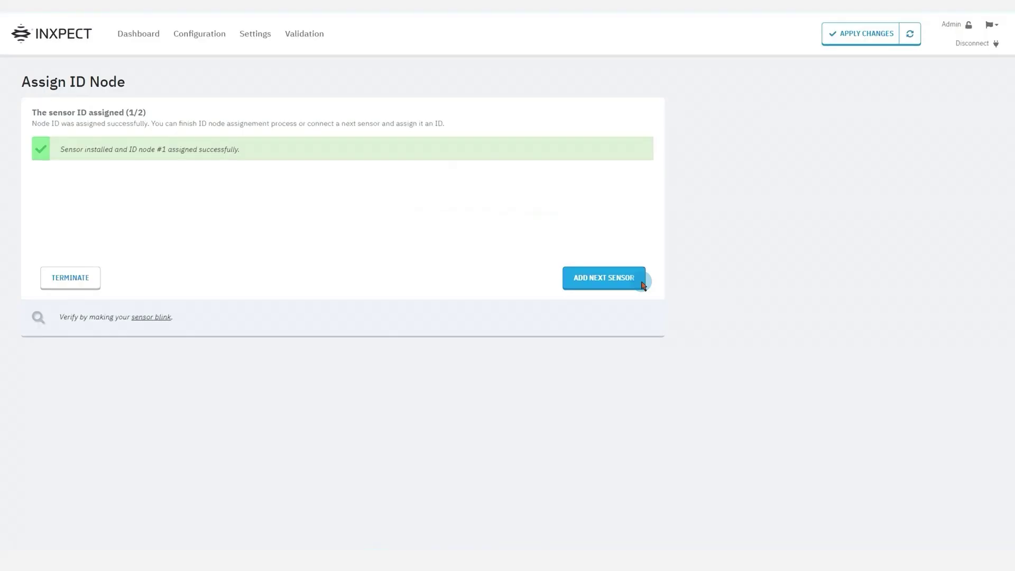
- Add the next sensor in the semi-automatic assignment and give it ID node #2
{"action": "left_click", "coordinate": [604, 278]}
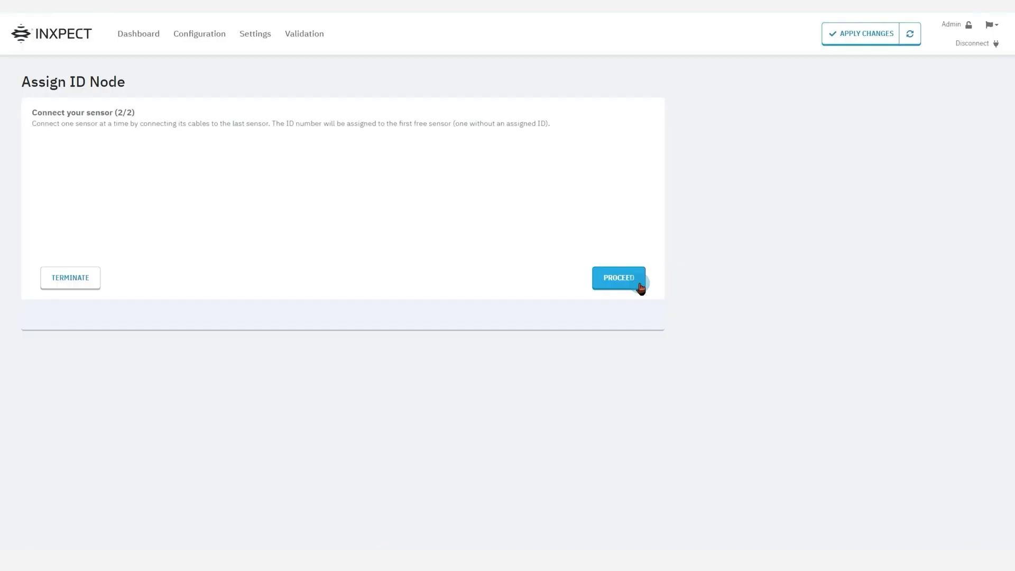
{"action": "left_click", "coordinate": [639, 287]}
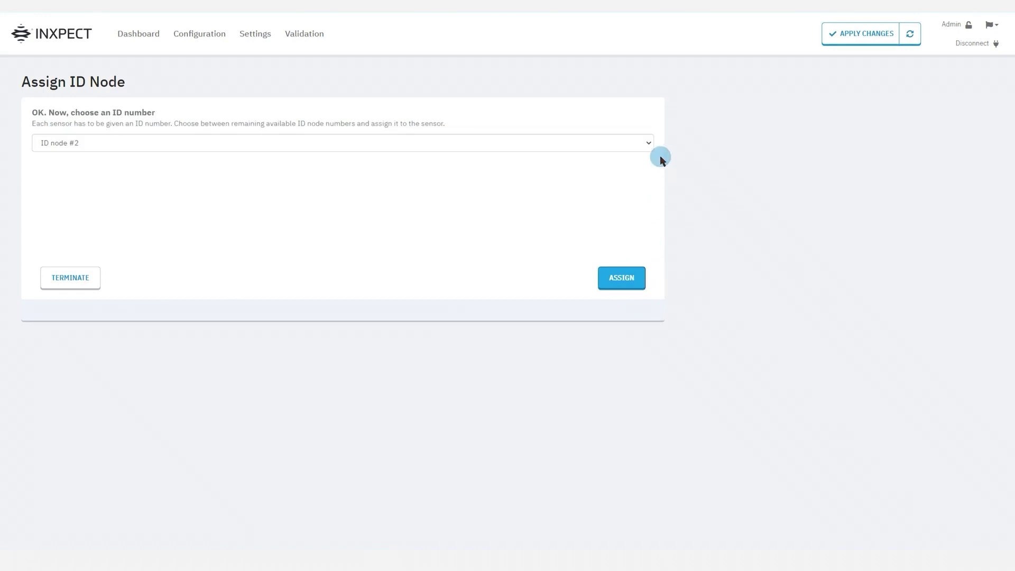
{"action": "left_click", "coordinate": [649, 144]}
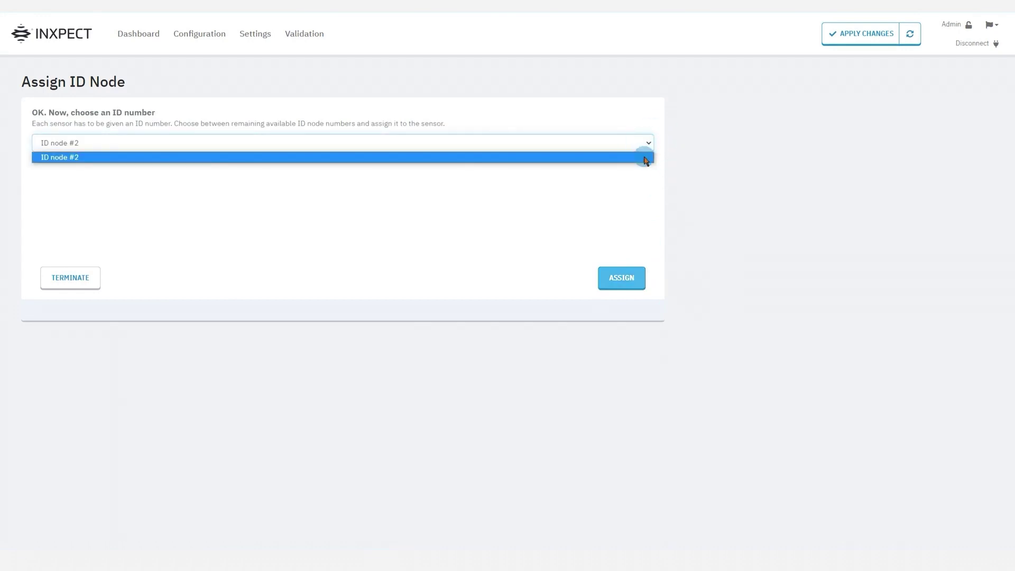
{"action": "left_click", "coordinate": [645, 158]}
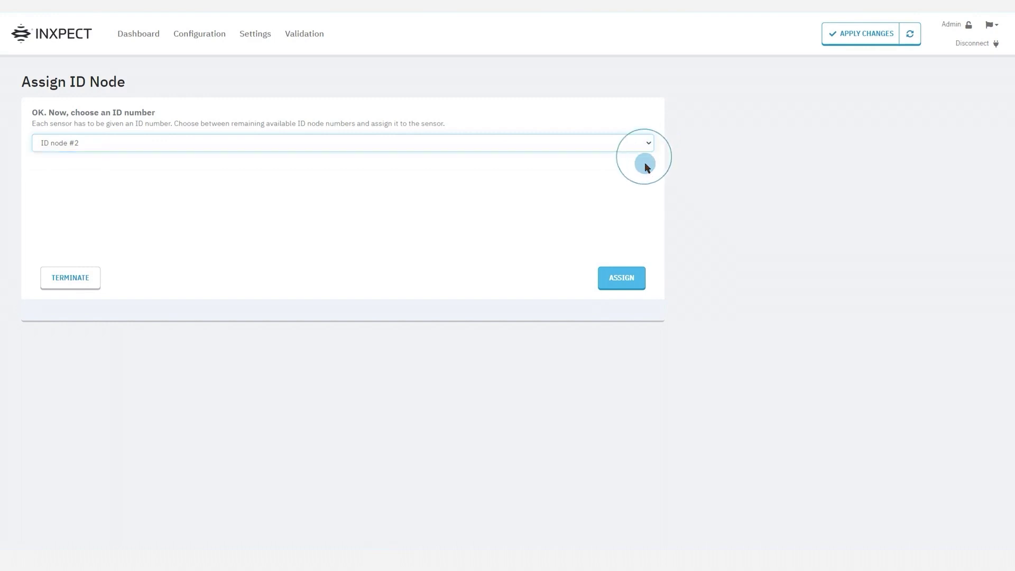
{"action": "left_click", "coordinate": [638, 286]}
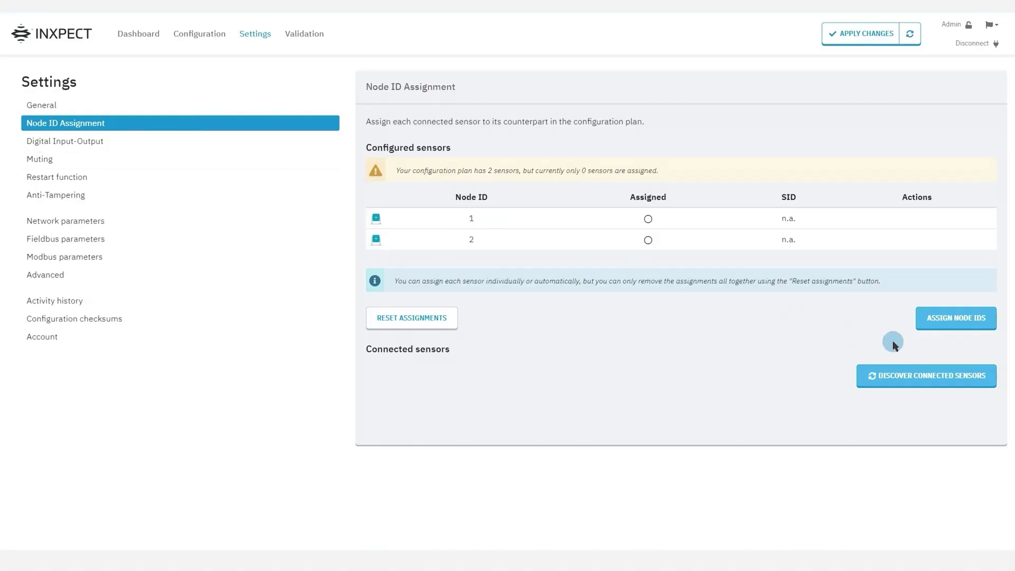
- Run the discovery of connected sensors and manually assign sensor X0082 to configured node 1
{"action": "left_click", "coordinate": [986, 386]}
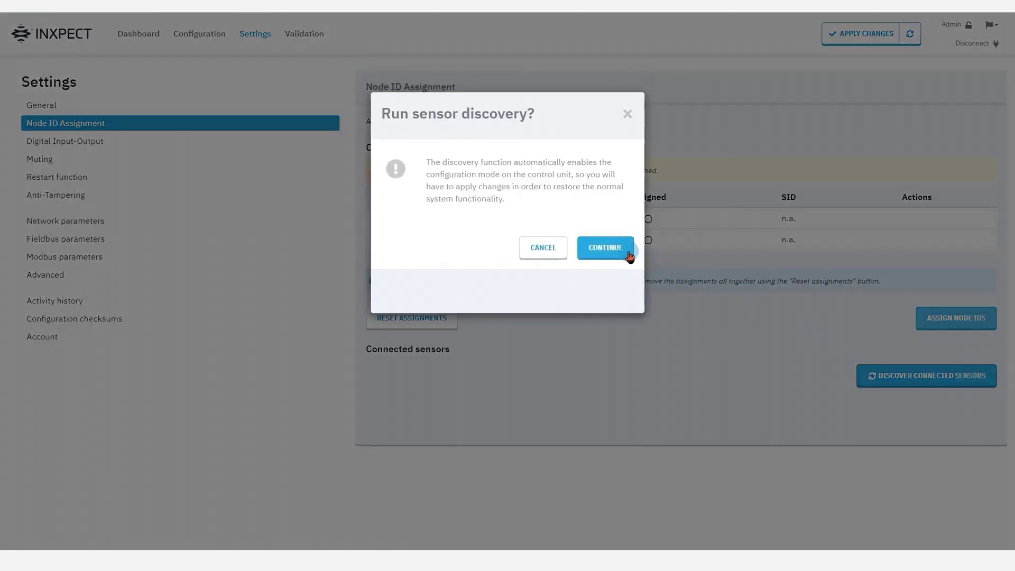
{"action": "left_click", "coordinate": [605, 249]}
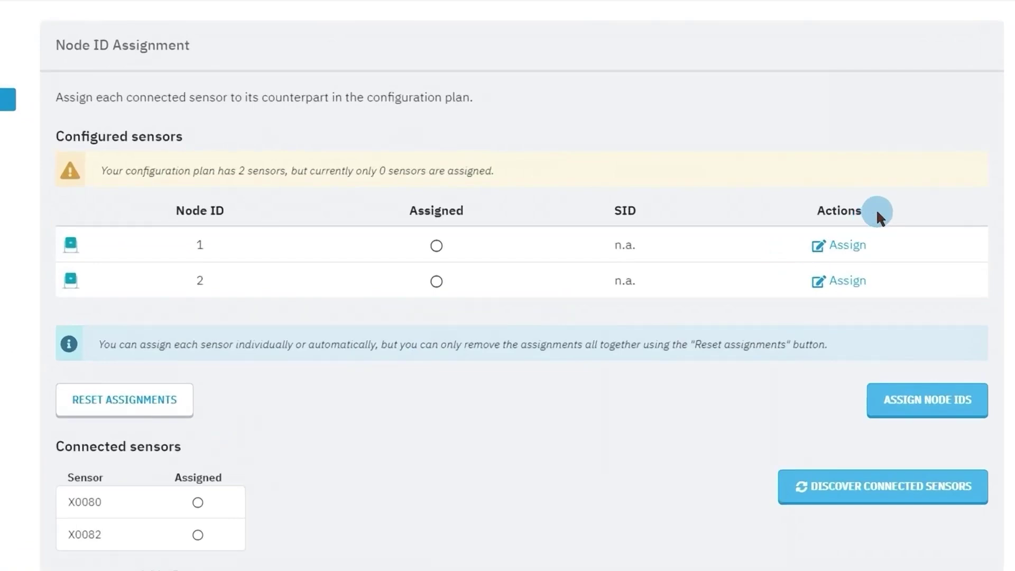
{"action": "left_click", "coordinate": [862, 246]}
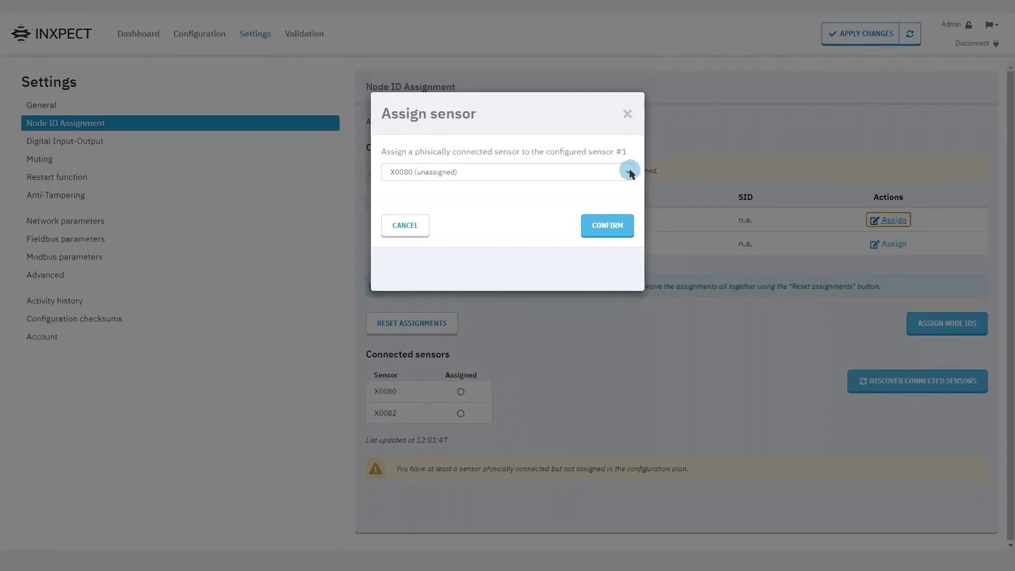
{"action": "left_click", "coordinate": [629, 172]}
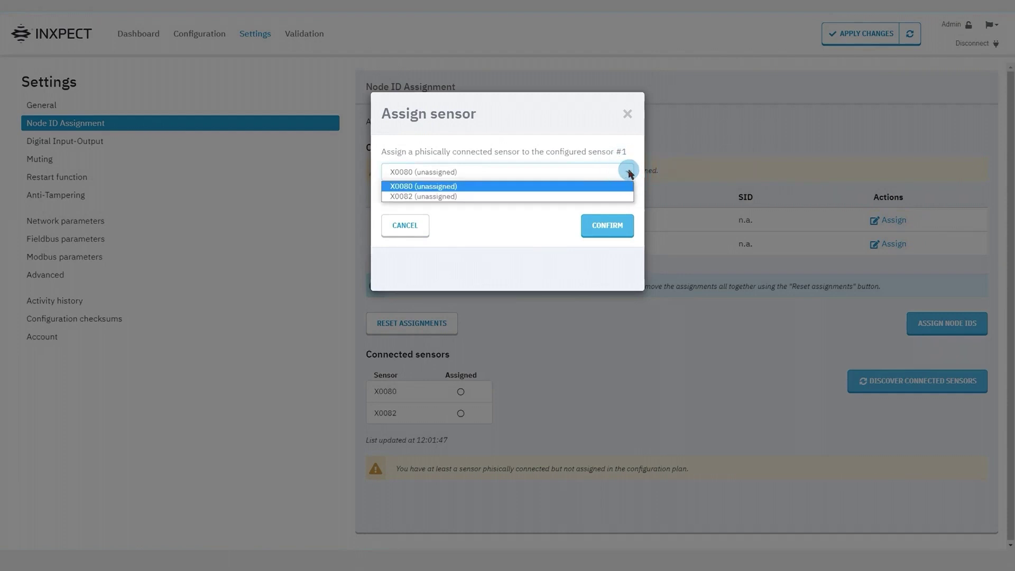
{"action": "left_click", "coordinate": [617, 197]}
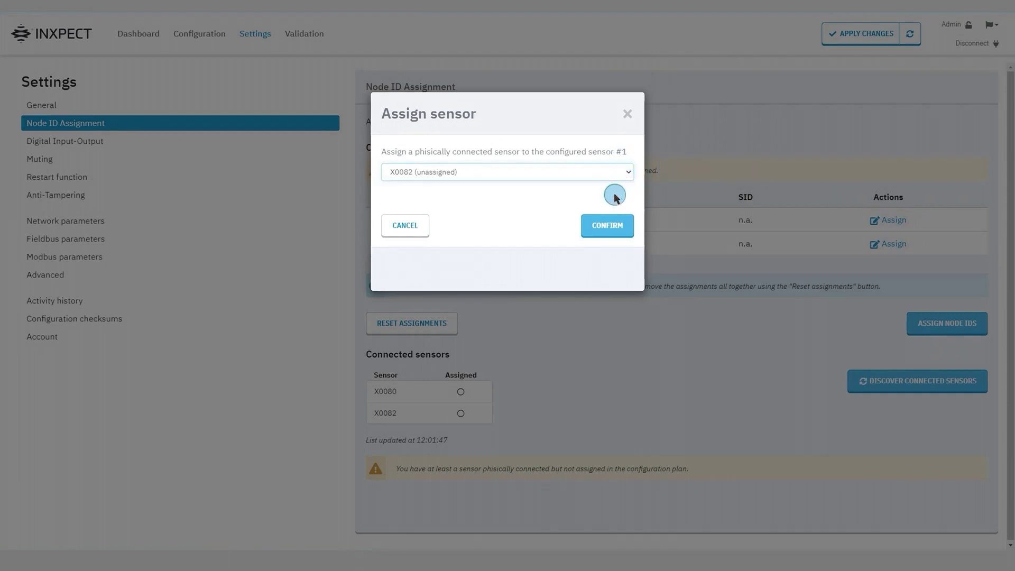
{"action": "left_click", "coordinate": [613, 231]}
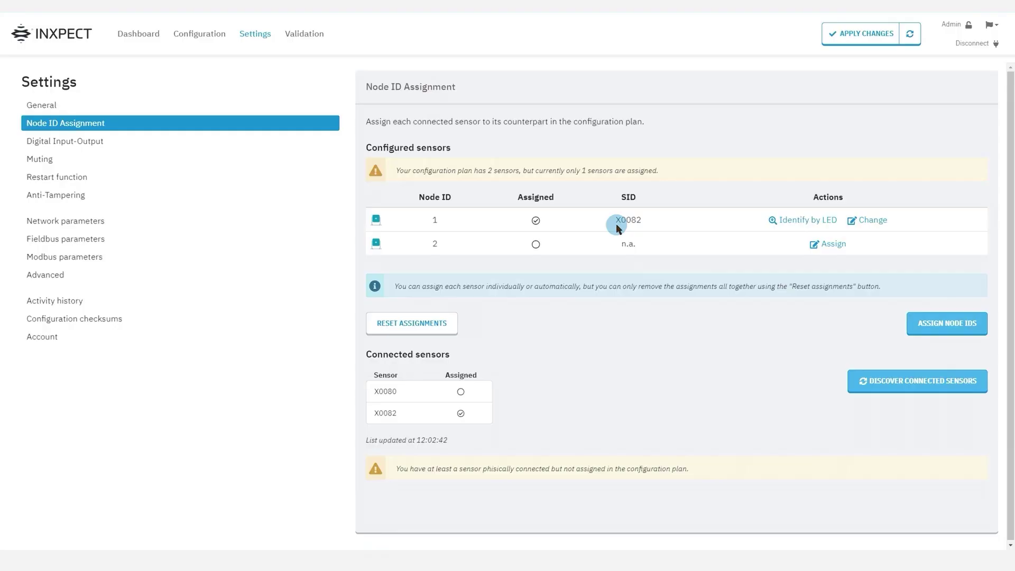
- Manually assign the connected sensor X0080 to configured node 2
{"action": "left_click", "coordinate": [845, 248]}
{"action": "left_click", "coordinate": [630, 174]}
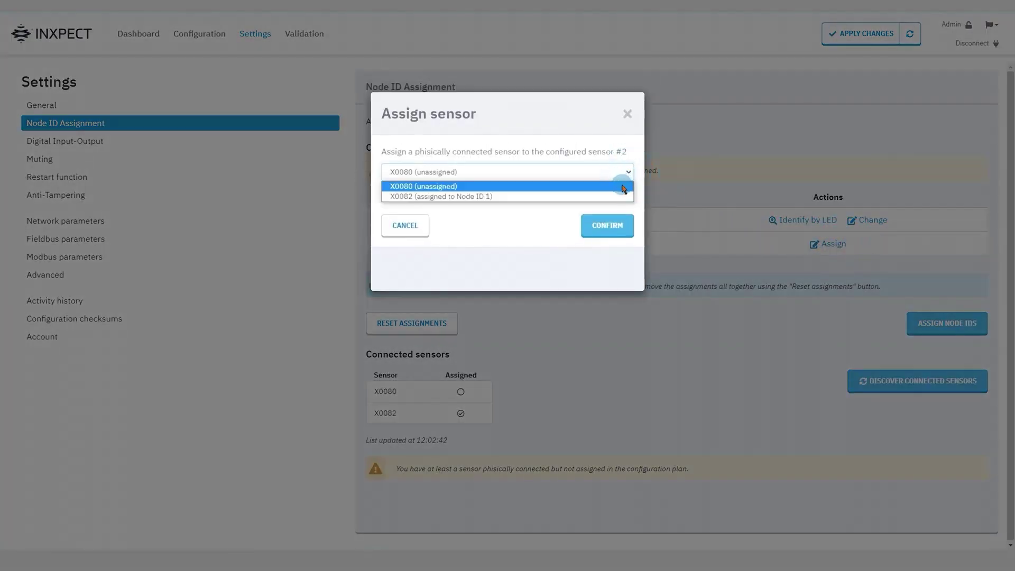
{"action": "left_click", "coordinate": [623, 188]}
{"action": "left_click", "coordinate": [623, 228]}
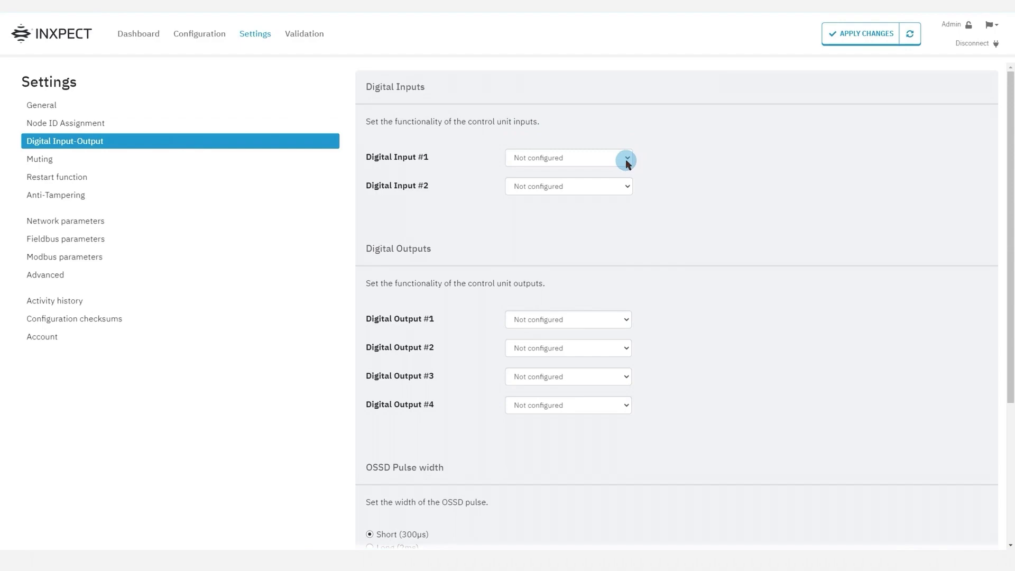
- Examine the function options for Digital Input #1 and Digital Output #1, and the OSSD pulse width settings
{"action": "left_click", "coordinate": [627, 159]}
{"action": "left_click", "coordinate": [626, 319]}
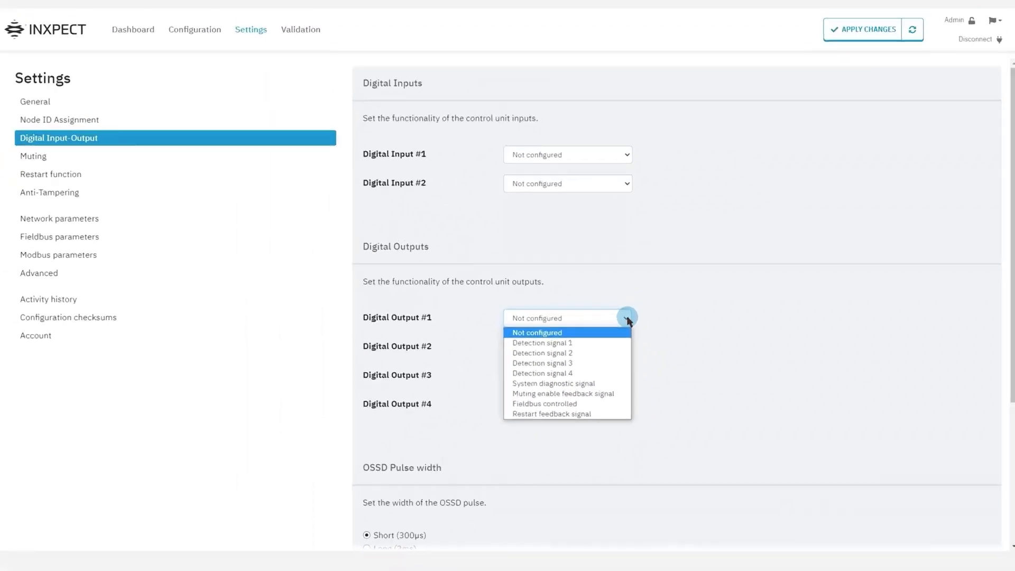
{"action": "left_click", "coordinate": [627, 319]}
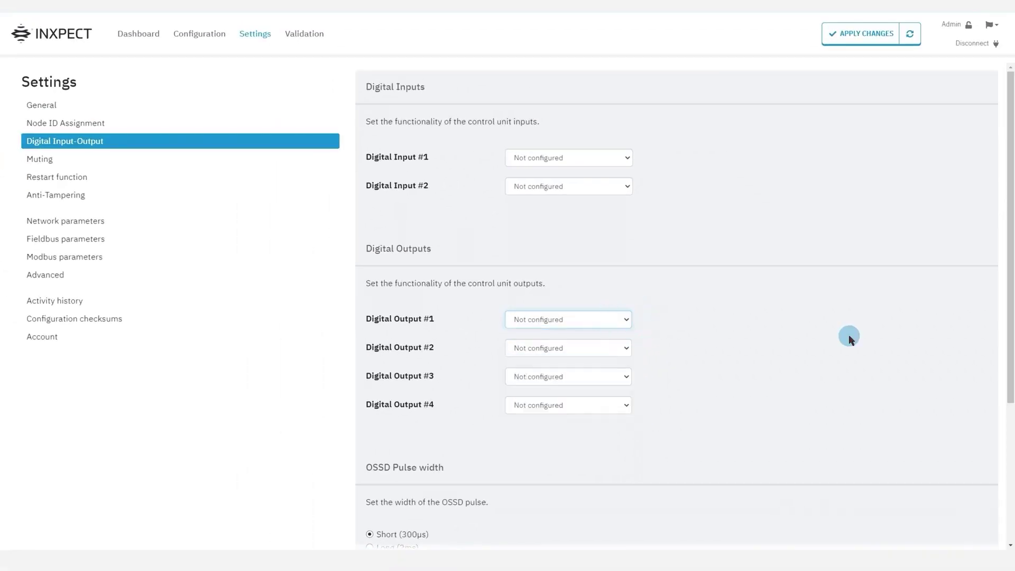
{"action": "scroll", "coordinate": [849, 334], "scroll_direction": "down", "scroll_amount": 1}
{"action": "scroll", "coordinate": [849, 339], "scroll_direction": "down", "scroll_amount": 3}
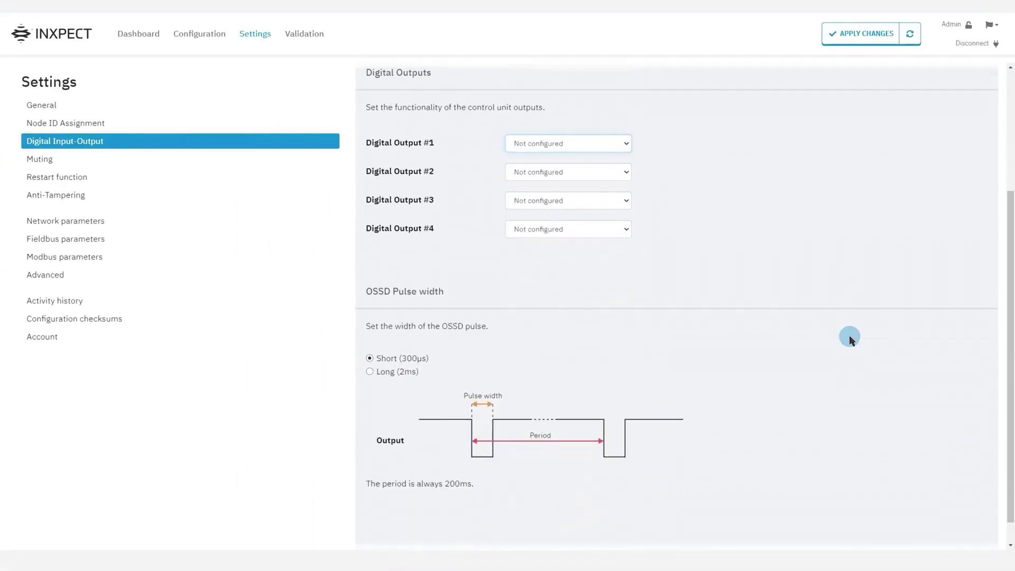